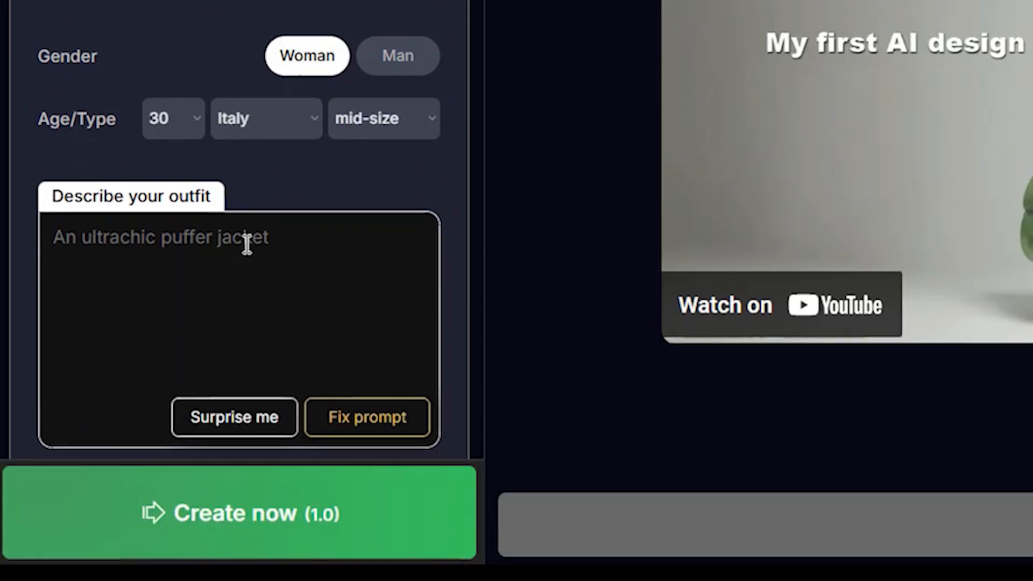
Generate a runway image of a sleek, knee-length deep navy business dress with tailored fit, subtle V-neckline, three-quarter sleeves and a simple belt.
left_click(246, 514)
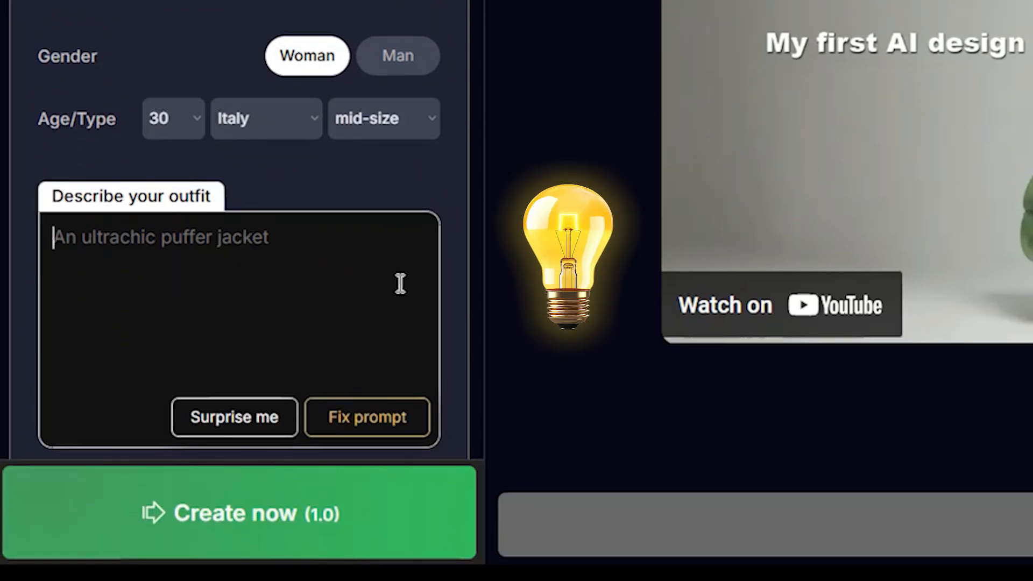
type("Design a sleek, knee-length formal dress for a business meeting. It should have a tailored fit, subtle V-neckline, and three-quarter sleeves. The dress should be in a deep navy color, with minimalistic accents like a simple belt, offering a professional and elegant look.")
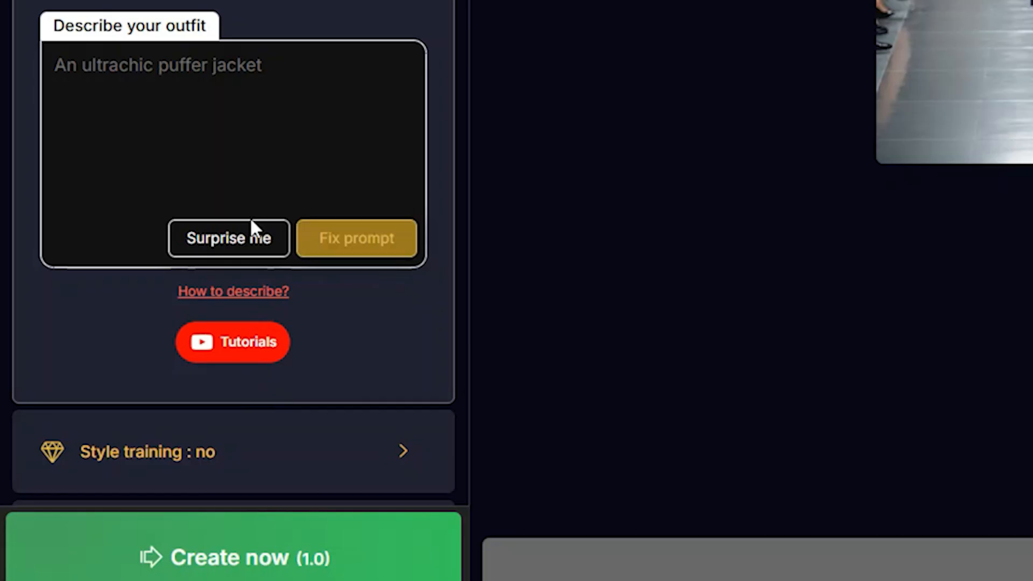
double_click(247, 237)
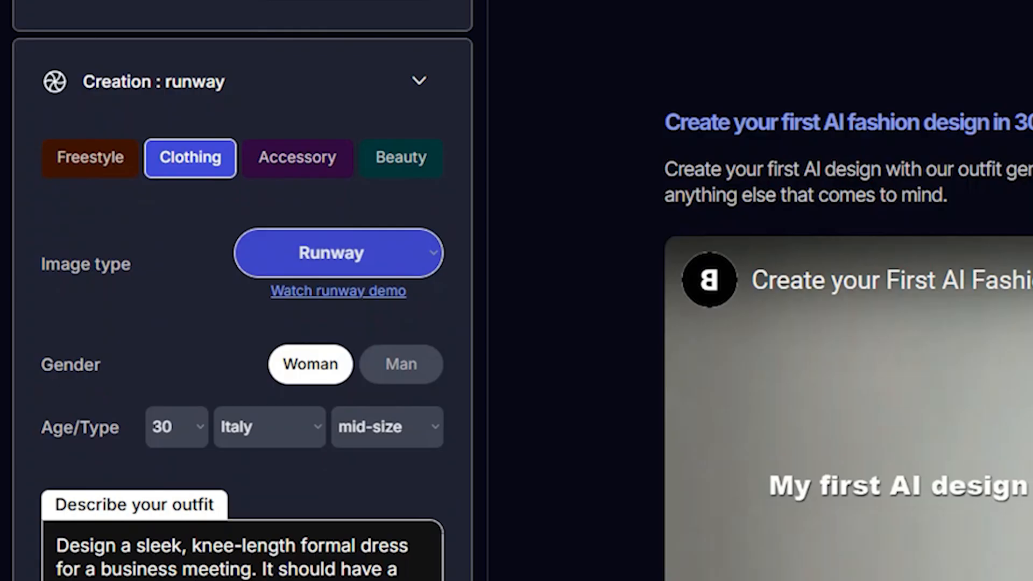
scroll(242, 323, "down", 5)
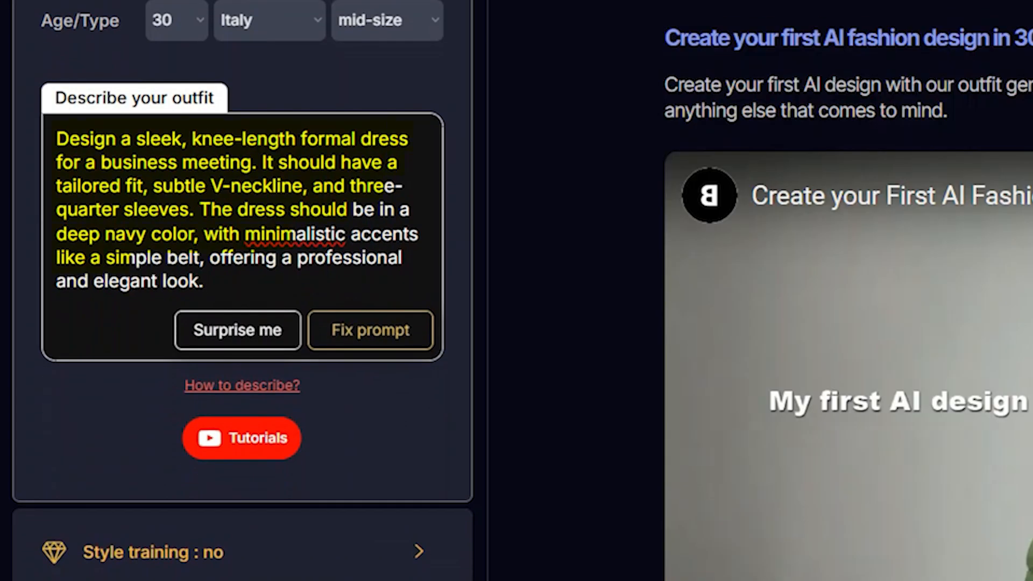
scroll(353, 408, "down", 7)
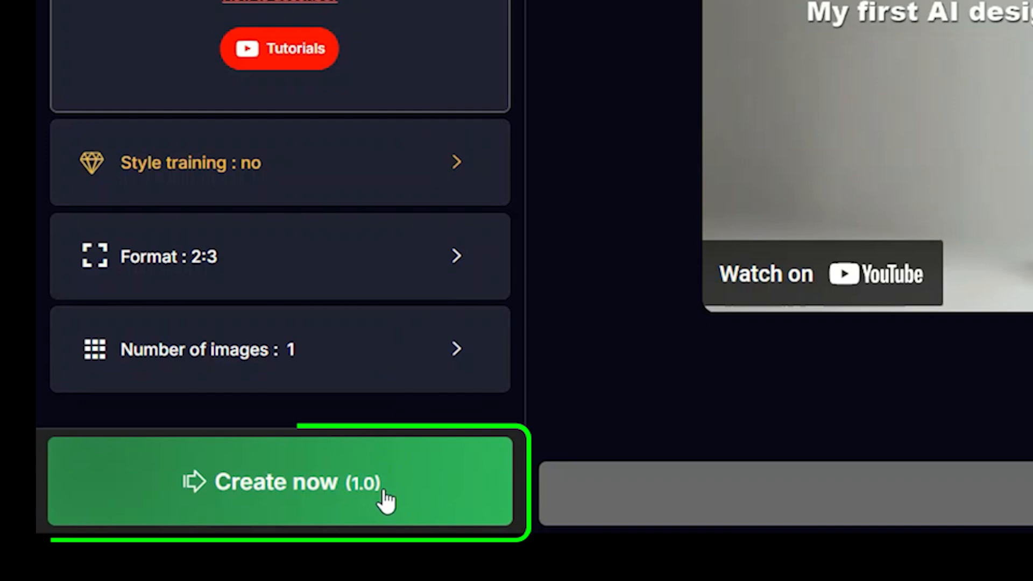
left_click(170, 543)
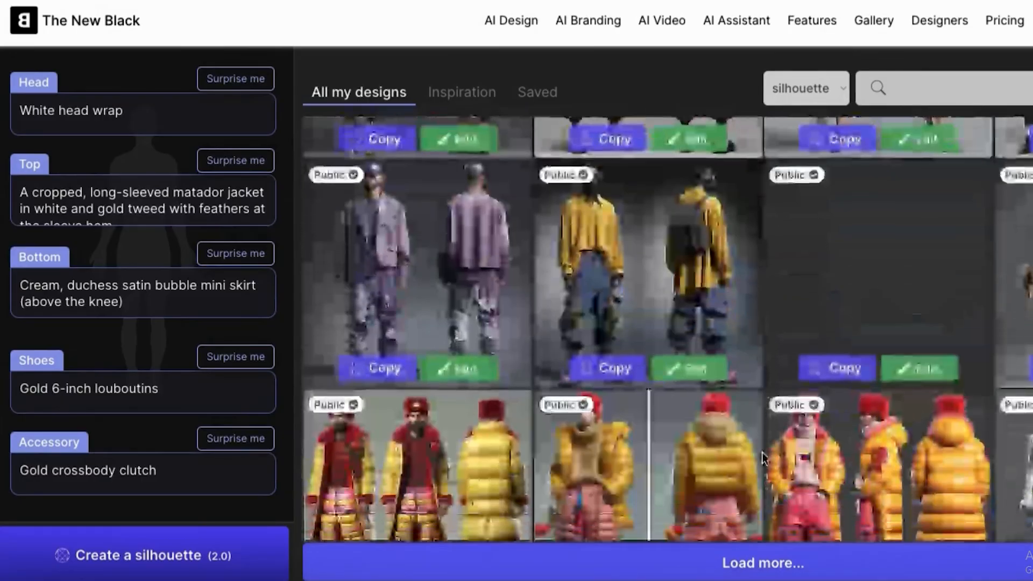
scroll(762, 453, "down", 2)
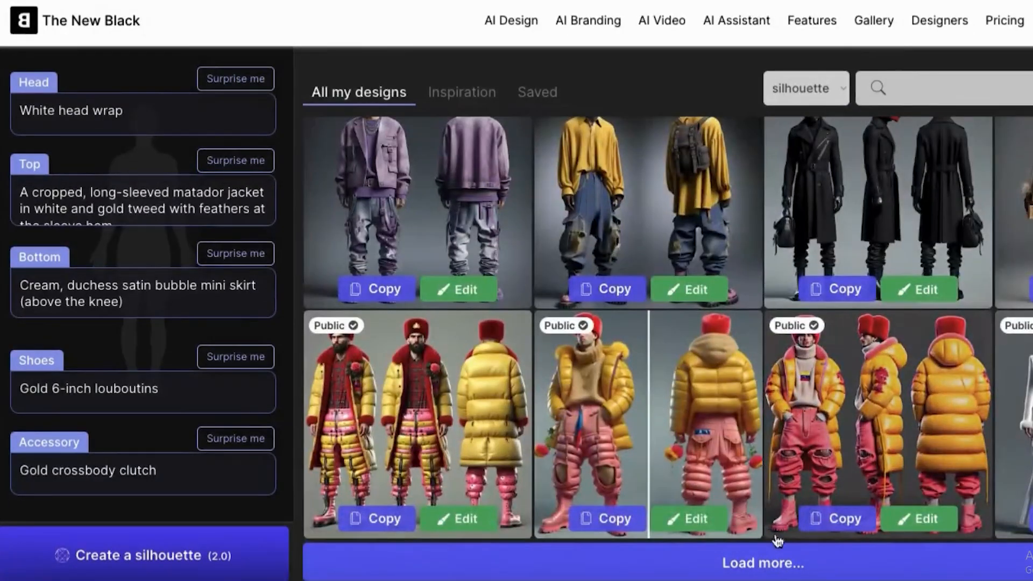
scroll(763, 467, "down", 3)
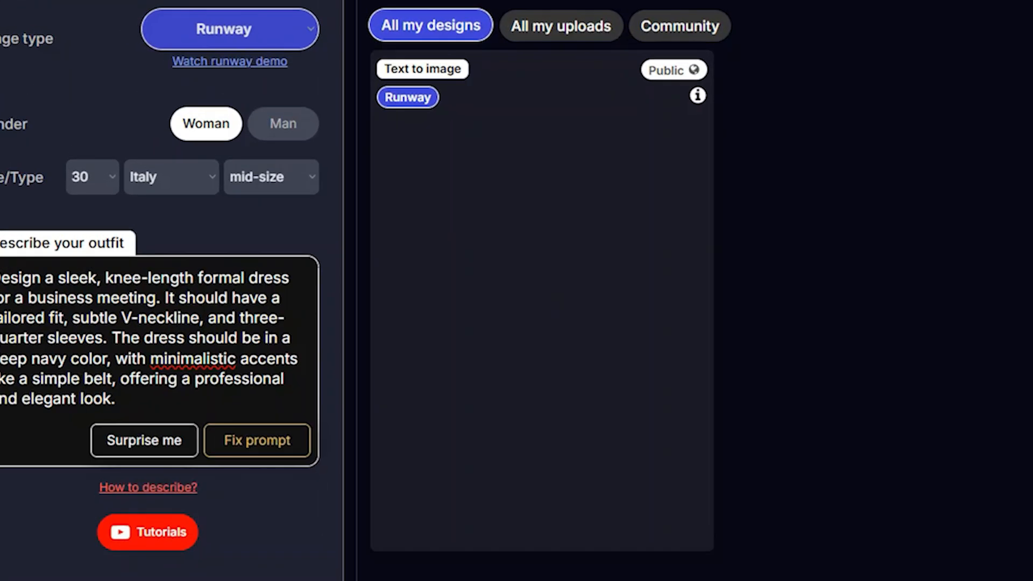
Mask the model's upper body in the runway image and replace it using the description "add a charcoal grey colored blazer".
mouse_move(551, 418)
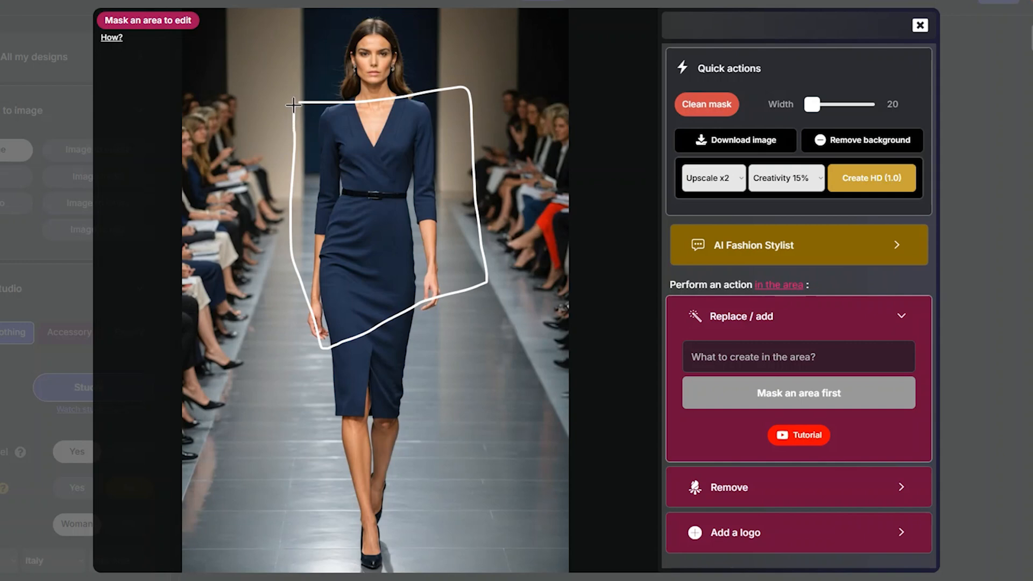
left_click_drag(293, 105, 293, 104)
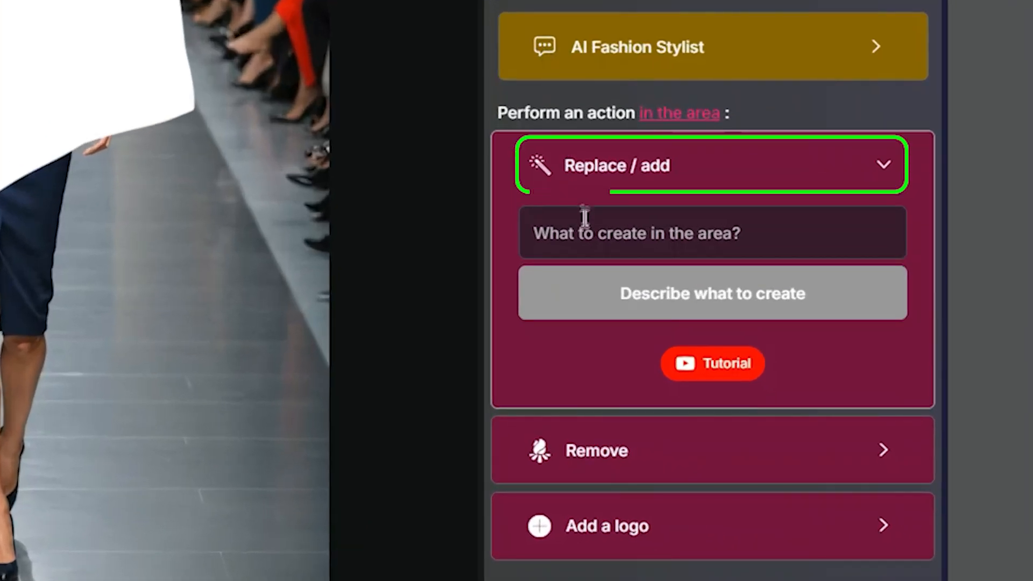
left_click(583, 217)
type("add a cha")
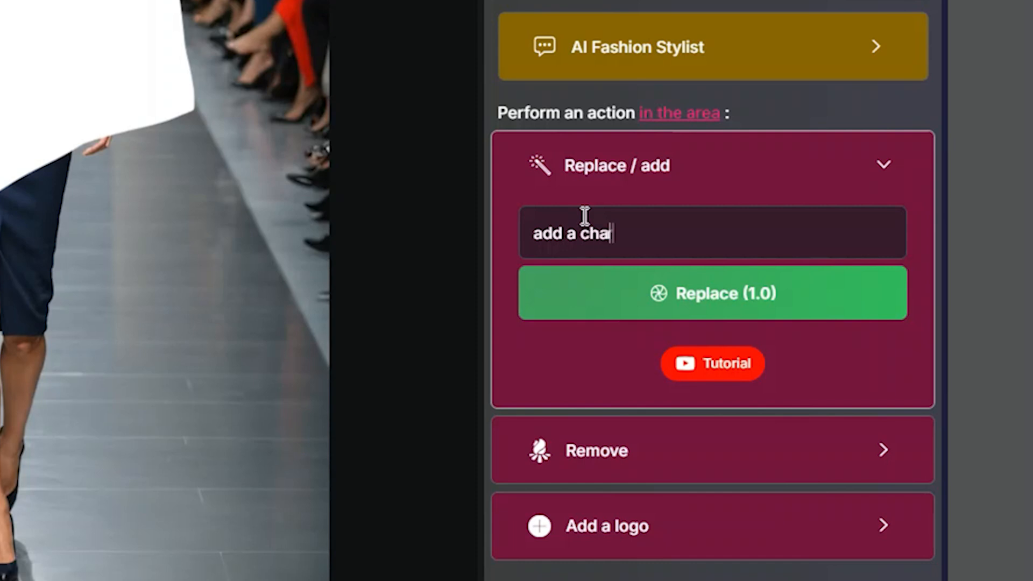
type("rcoal grey col")
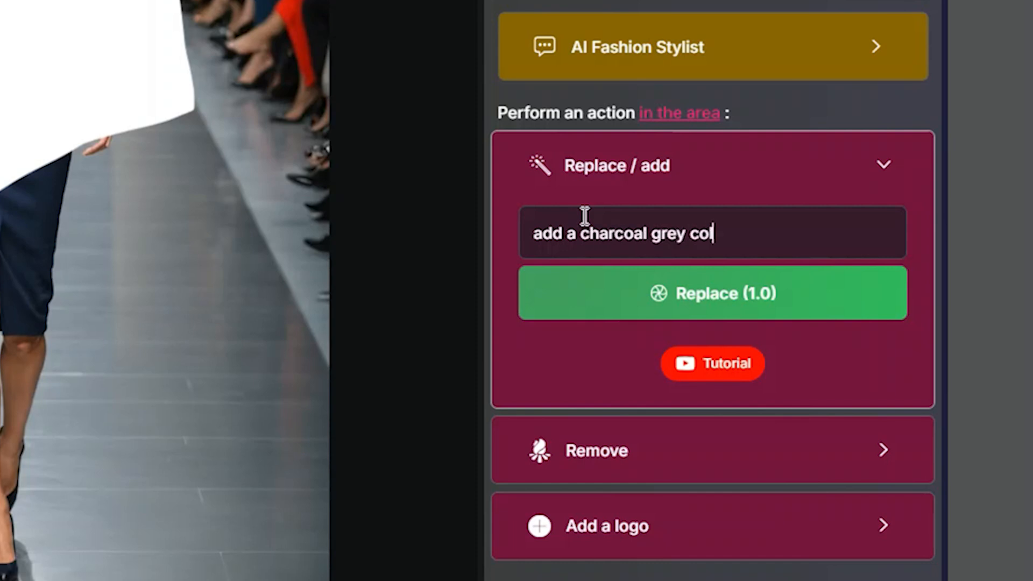
type("ored blazer")
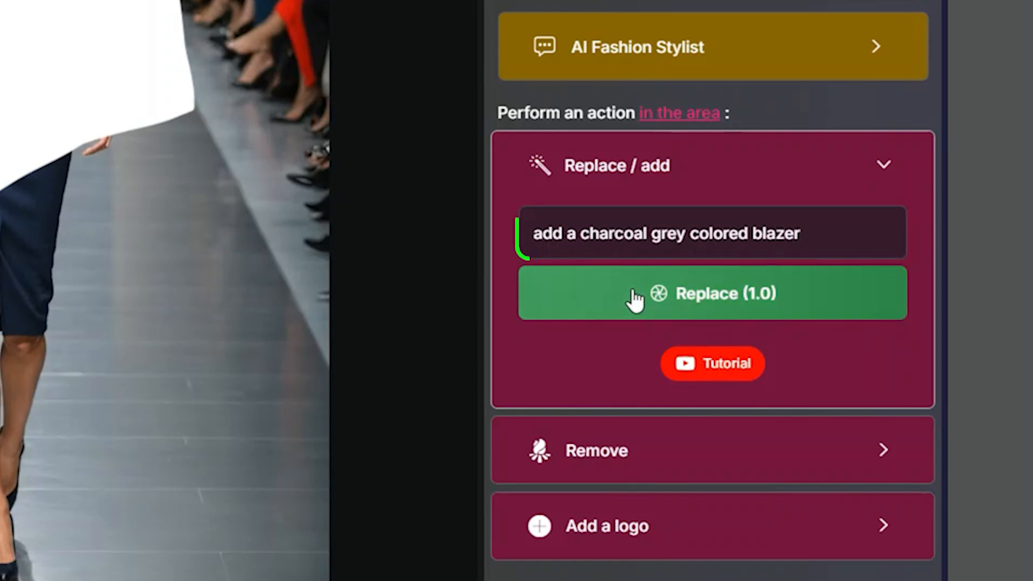
left_click(630, 295)
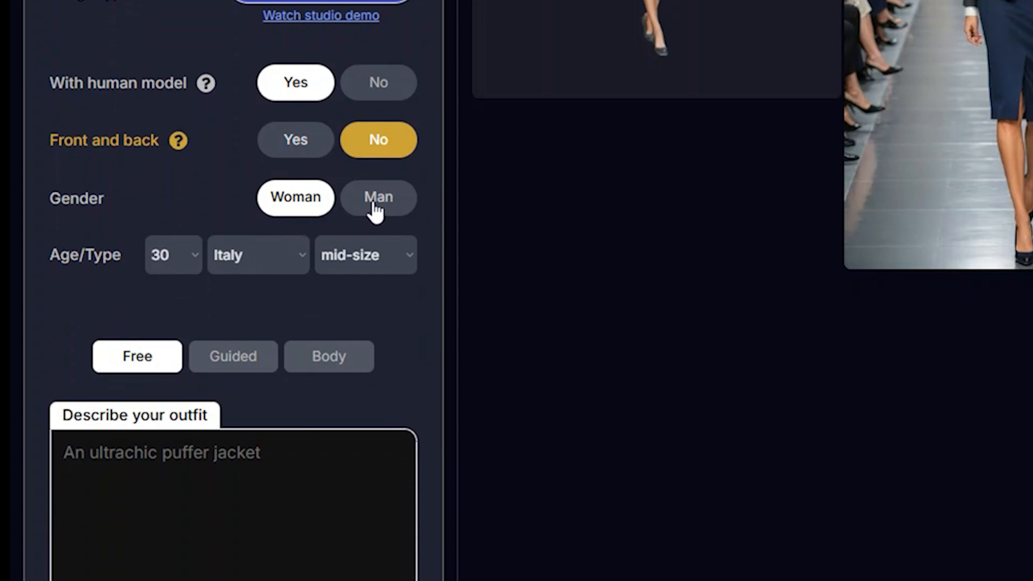
Set the gender to Man and fill the outfit description with a tailored navy trench coat, sleek black pants and crisp white shirt.
left_click(380, 208)
scroll(244, 399, "down", 5)
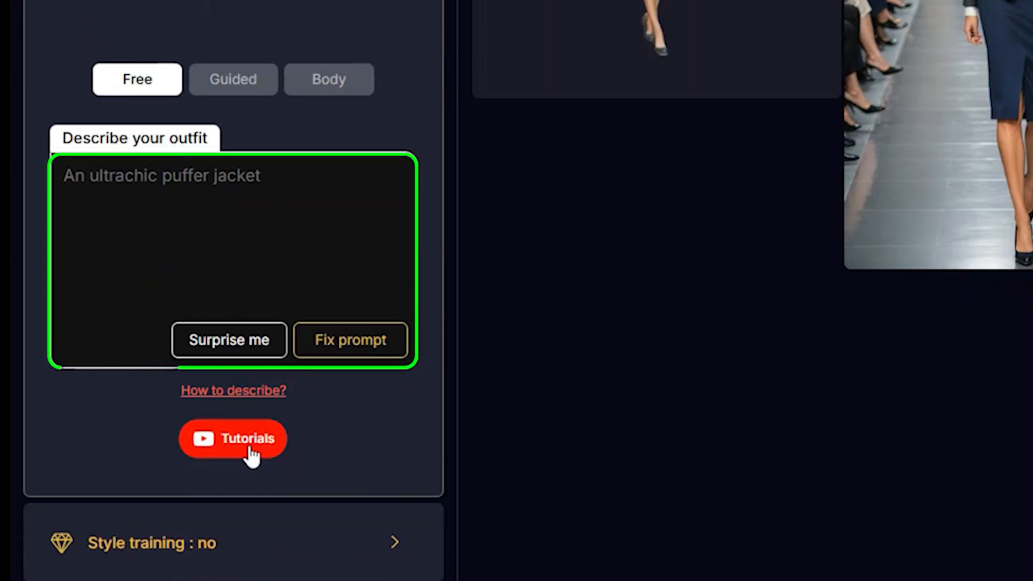
left_click(245, 337)
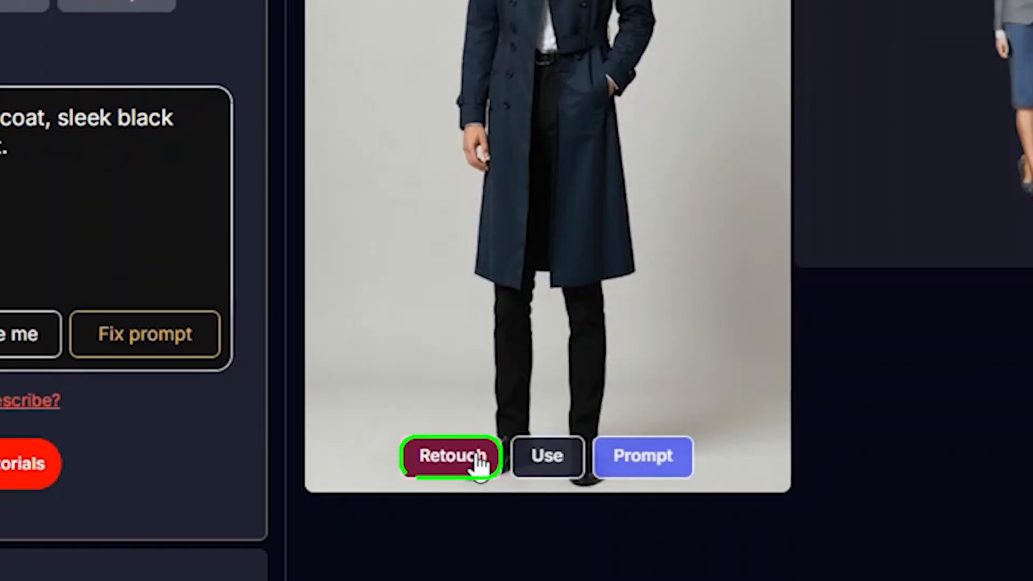
Retouch the man's trench coat image by changing the color of the "coat" to dark green.
left_click(476, 458)
scroll(744, 370, "down", 3)
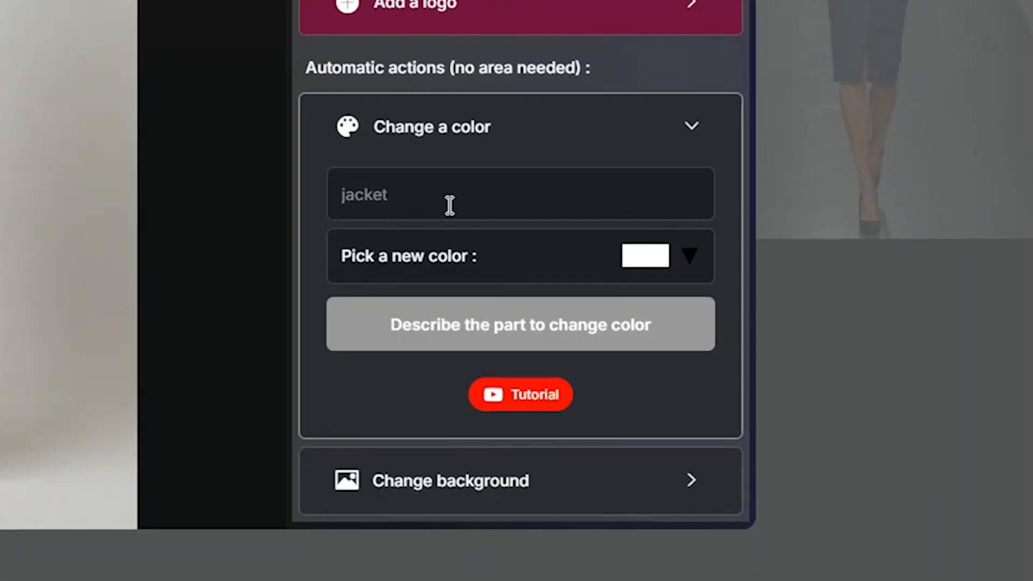
left_click(734, 376)
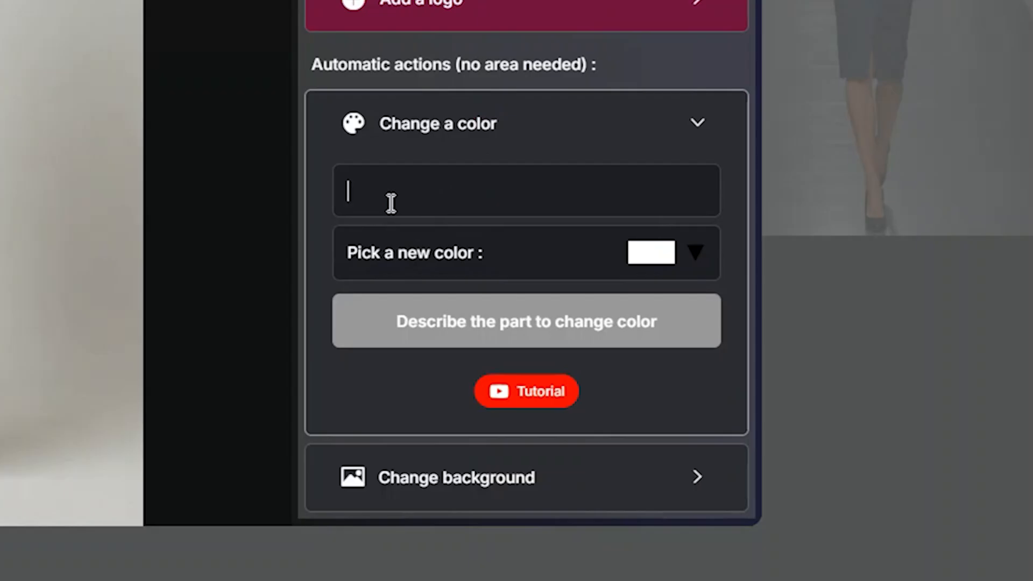
type("coat")
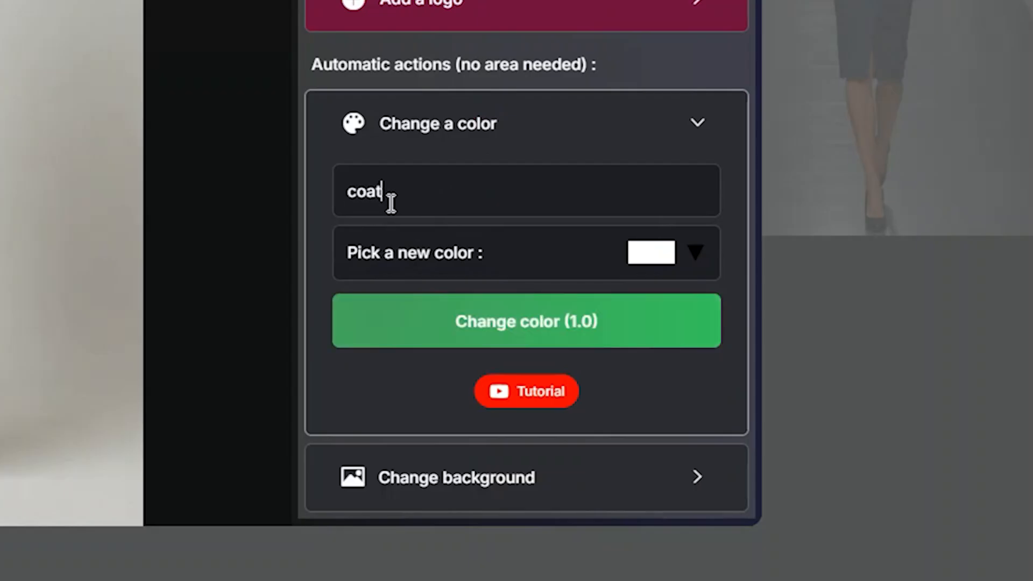
left_click(632, 262)
left_click(1030, 339)
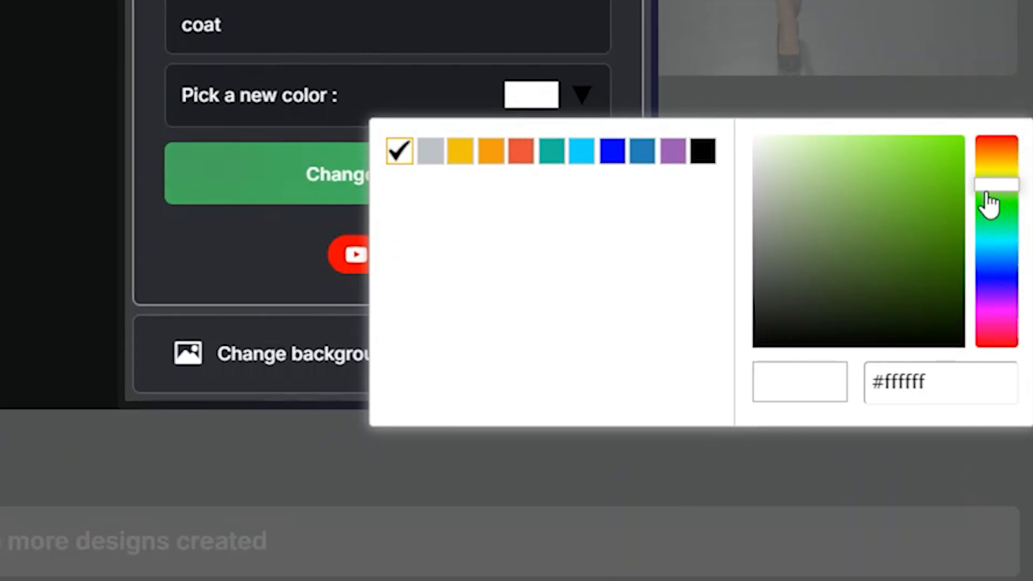
left_click_drag(989, 185, 993, 203)
left_click_drag(860, 194, 855, 275)
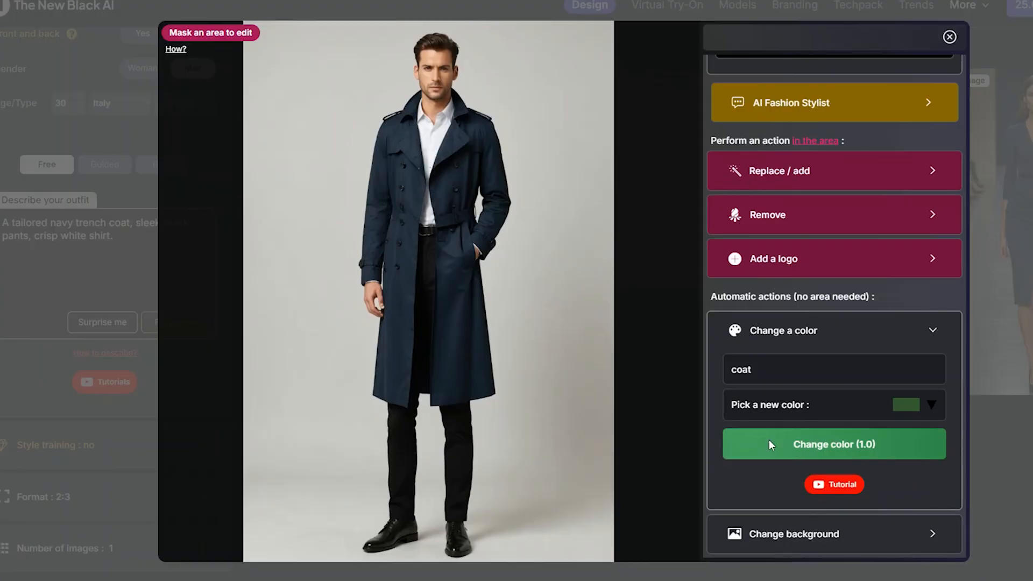
left_click(258, 166)
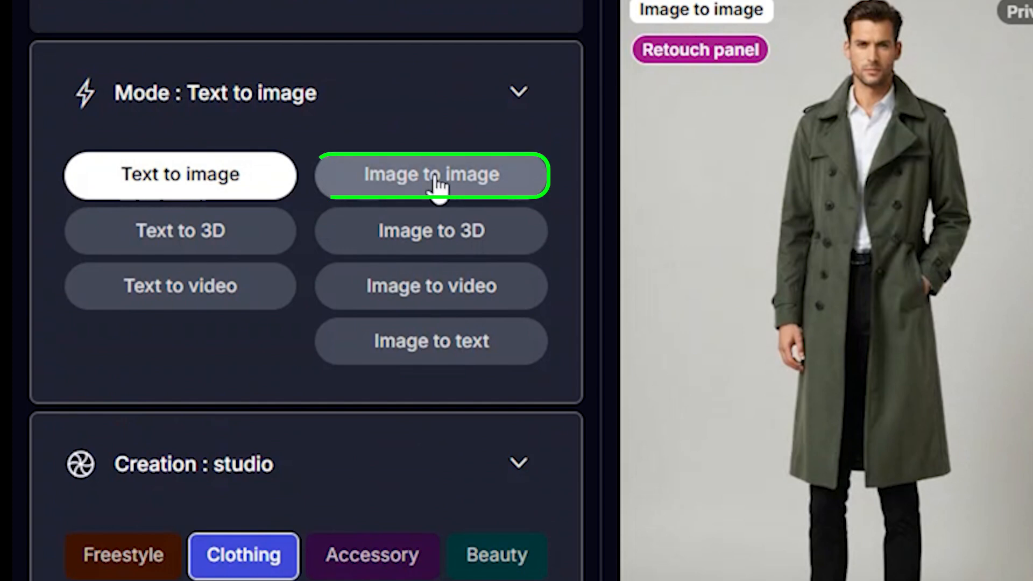
Switch to Image to image mode and create a sketch of the green trench coat image with the Design to sketch option.
left_click(438, 185)
scroll(269, 430, "down", 5)
left_click(269, 535)
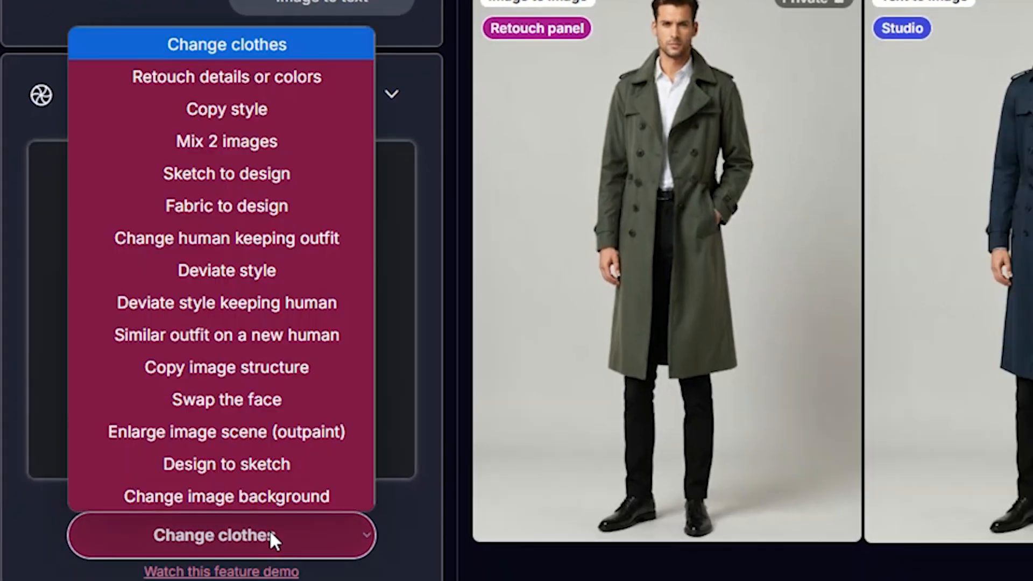
left_click(238, 464)
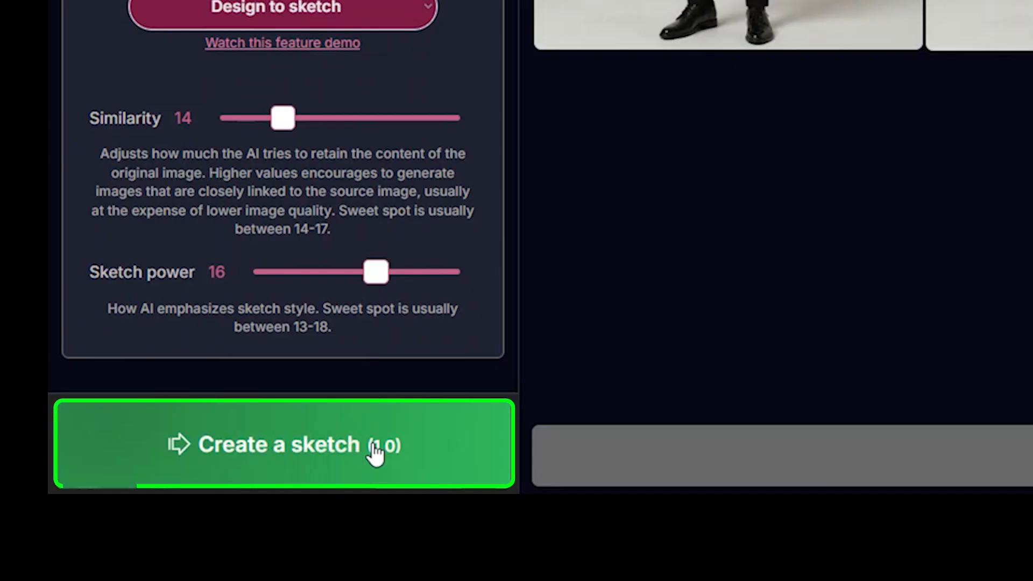
left_click(375, 453)
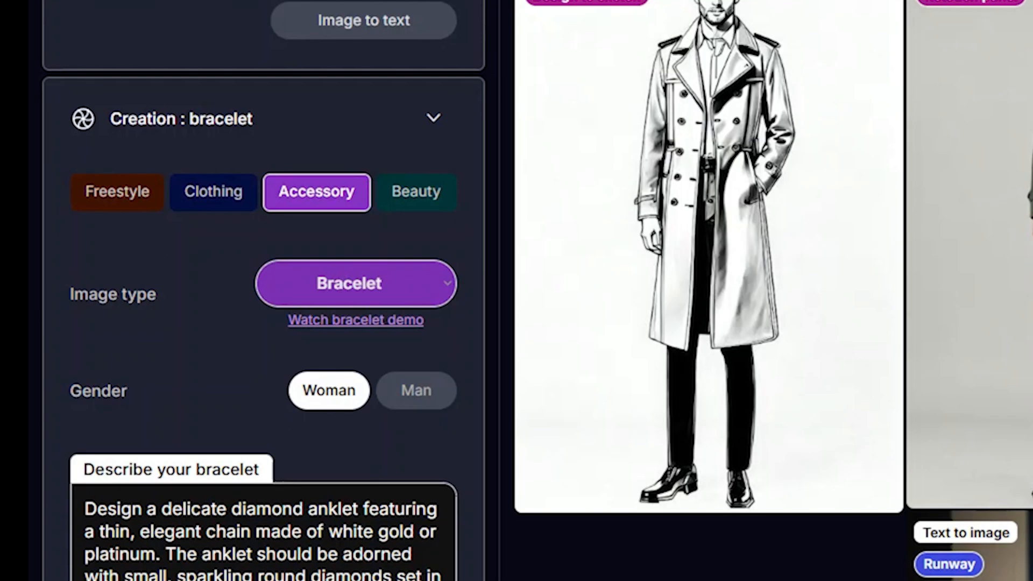
Generate a woman's bracelet-type accessory image from the delicate diamond anklet description, and close its enlarged preview.
left_click(385, 280)
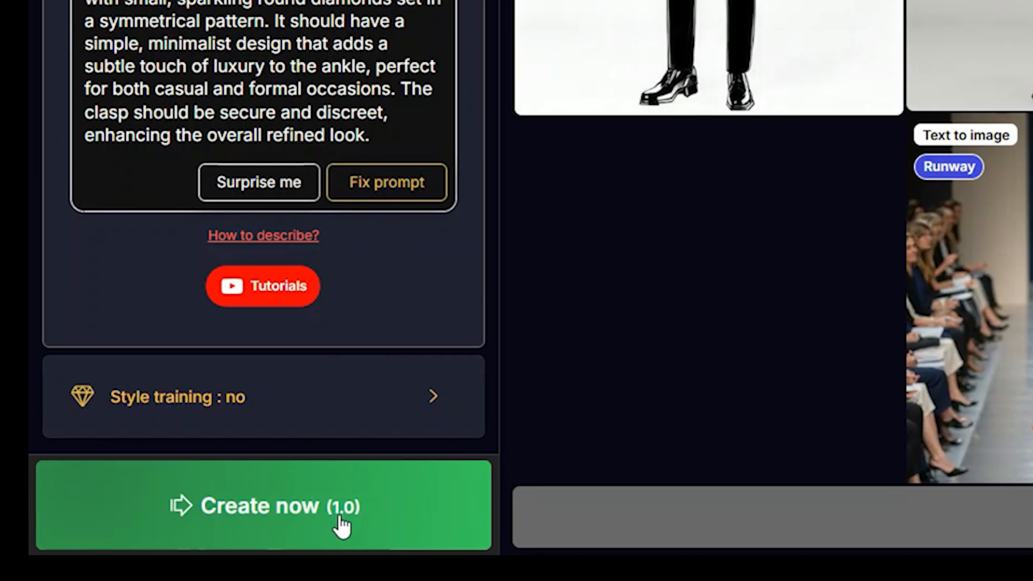
left_click(340, 525)
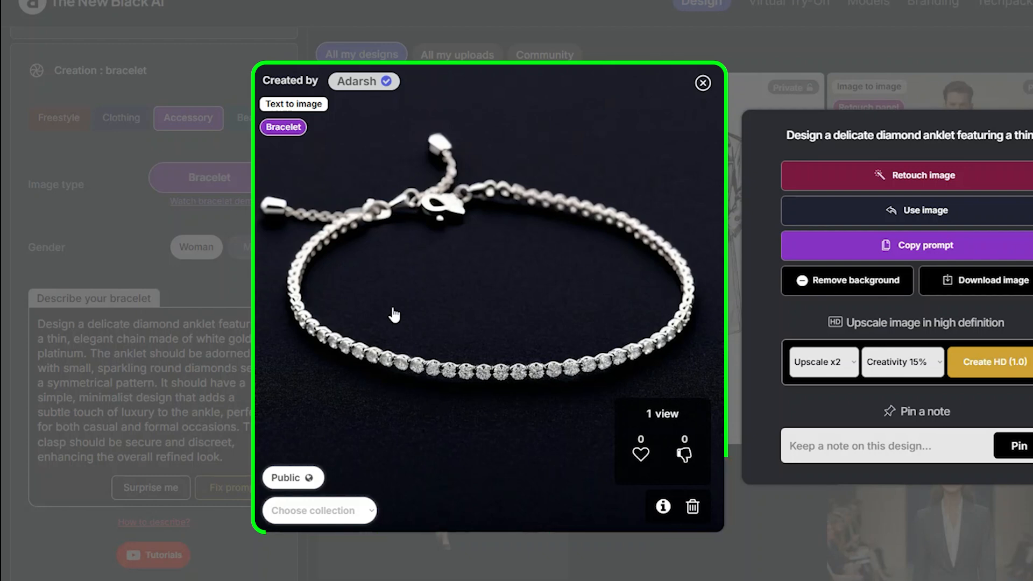
left_click(703, 86)
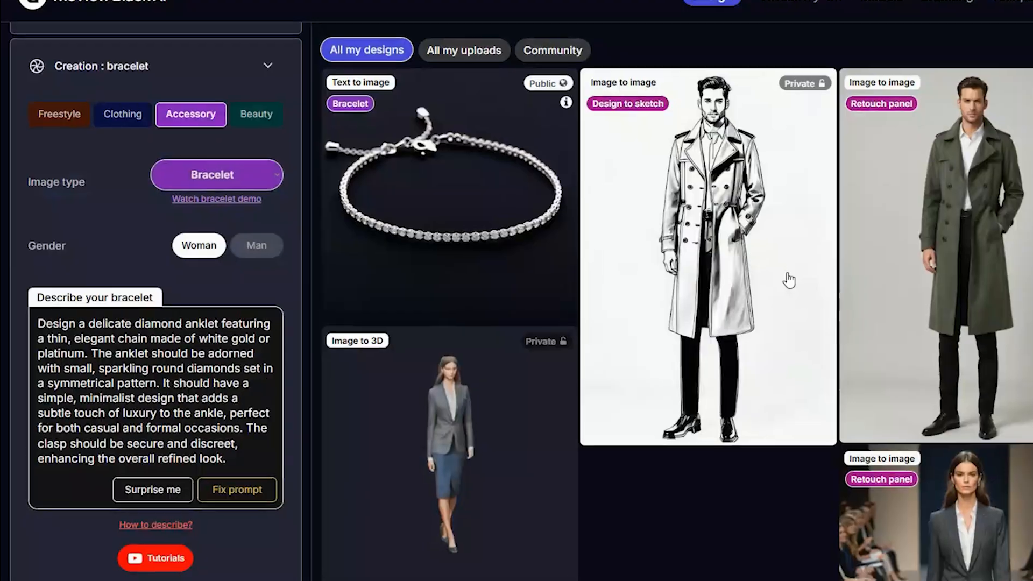